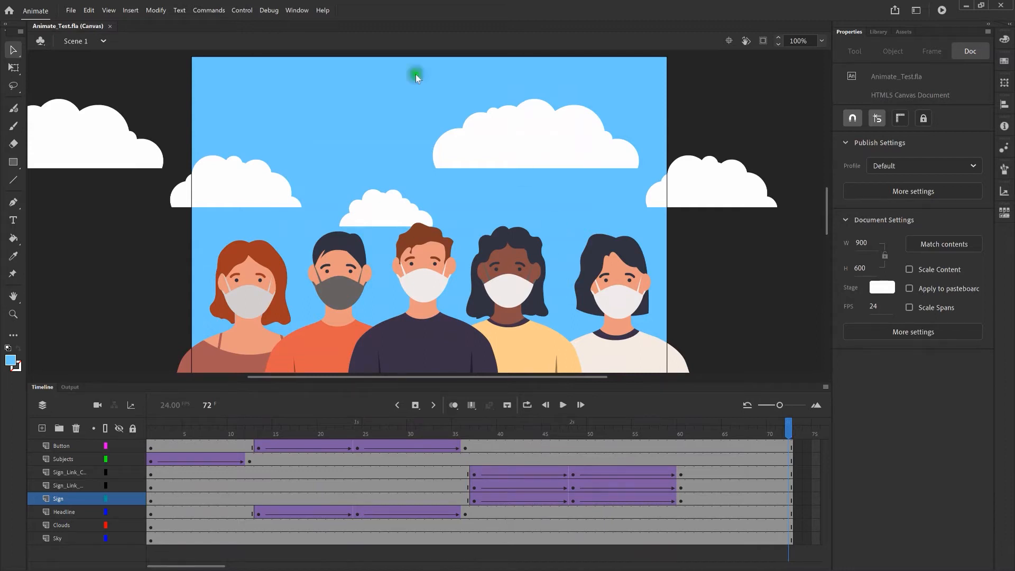
Step: Test the movie in the browser, close the preview and return to the timeline
click(242, 10)
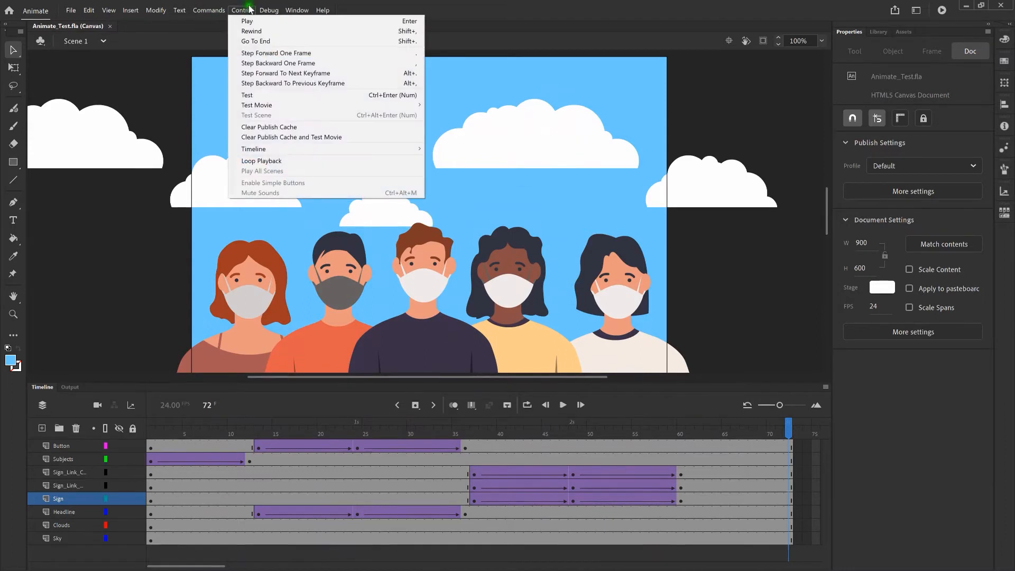
click(266, 97)
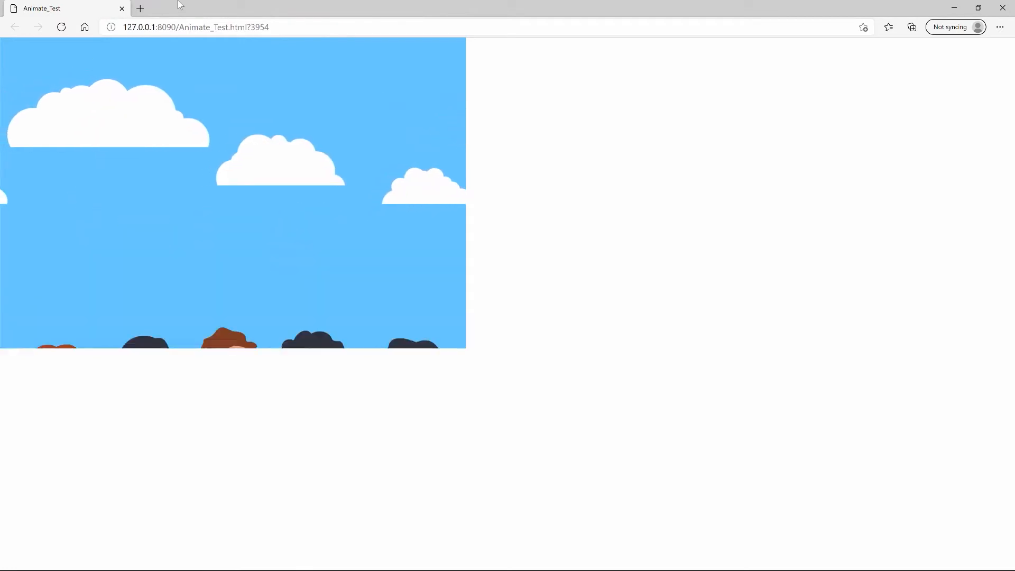
click(1004, 7)
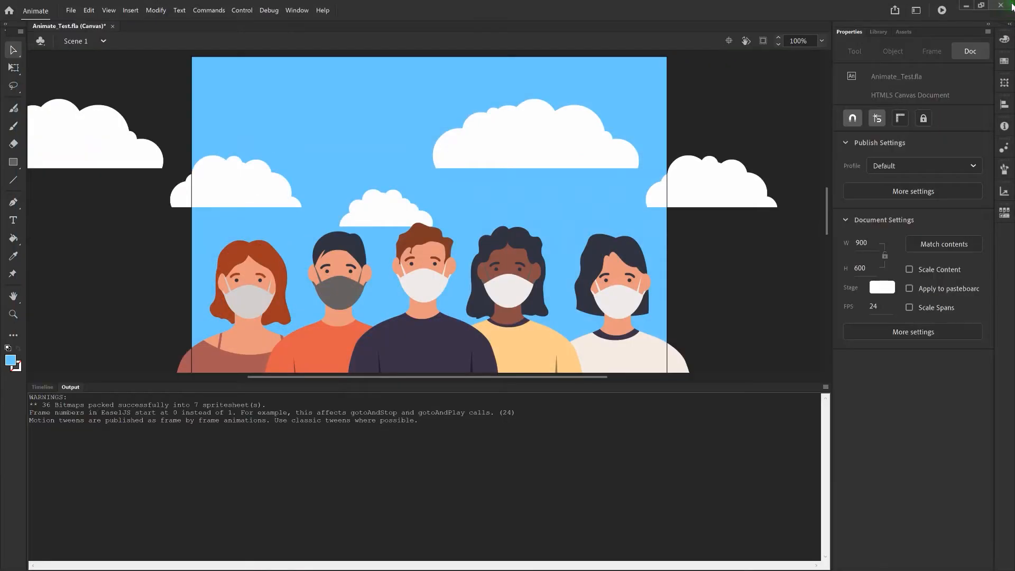
click(41, 388)
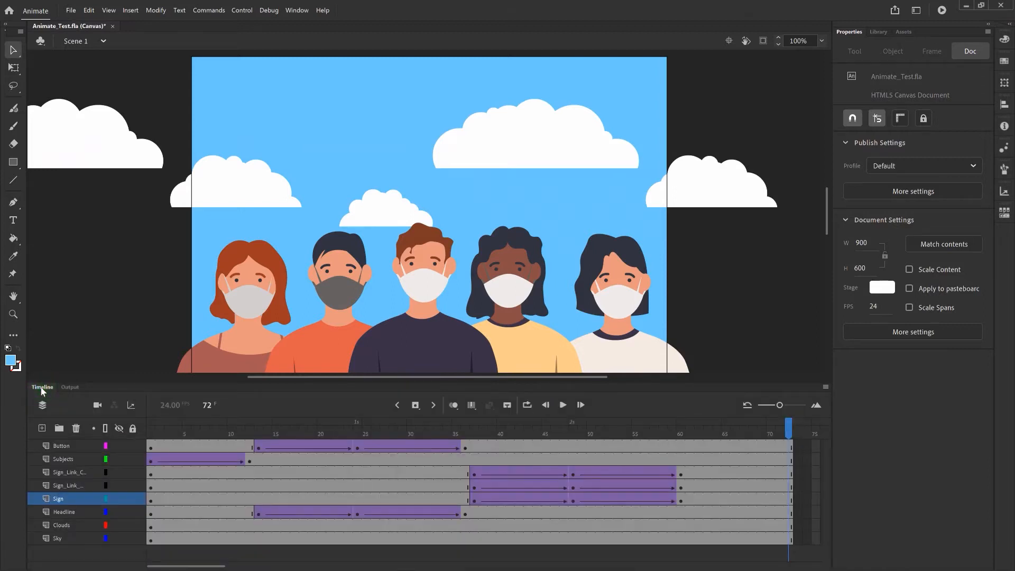
Step: Add a new layer above the Button layer and name it Actions
click(78, 445)
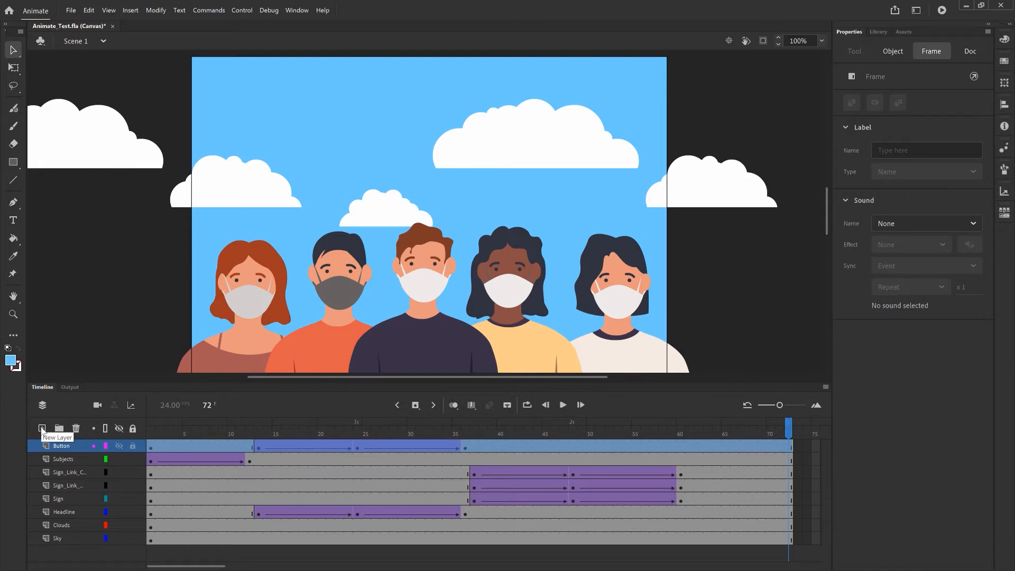
click(42, 429)
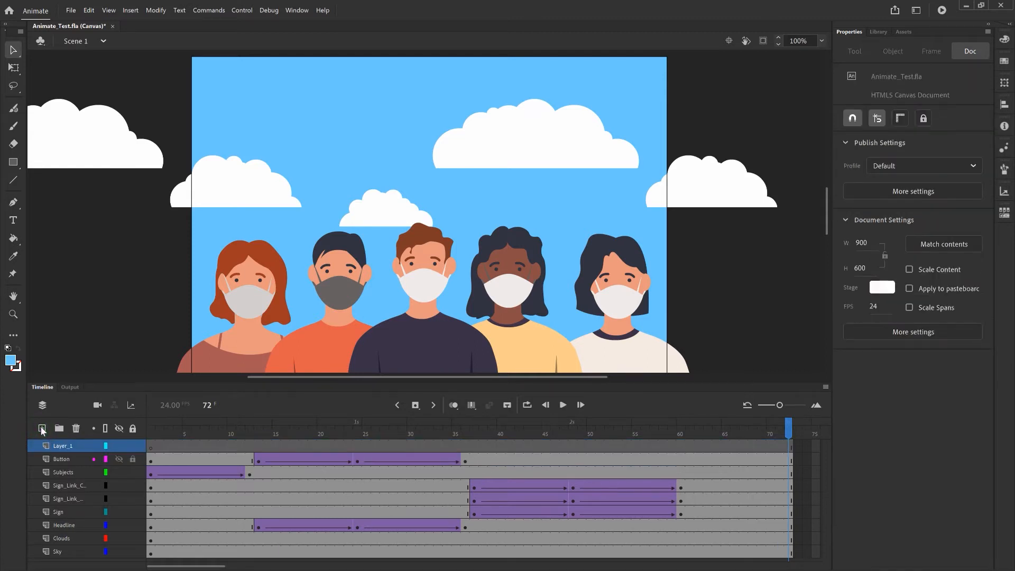
double_click(63, 447)
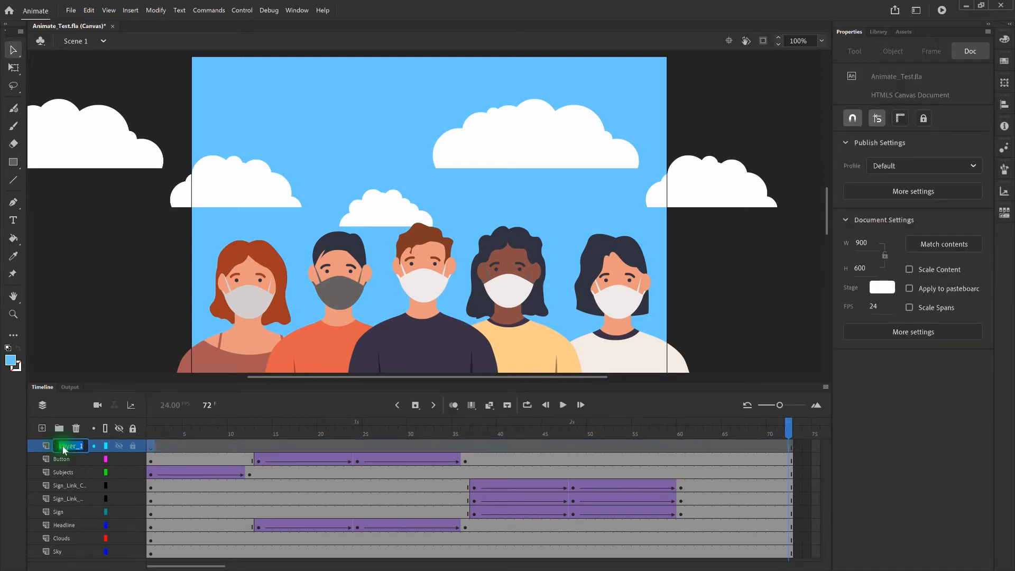
text(Actions)
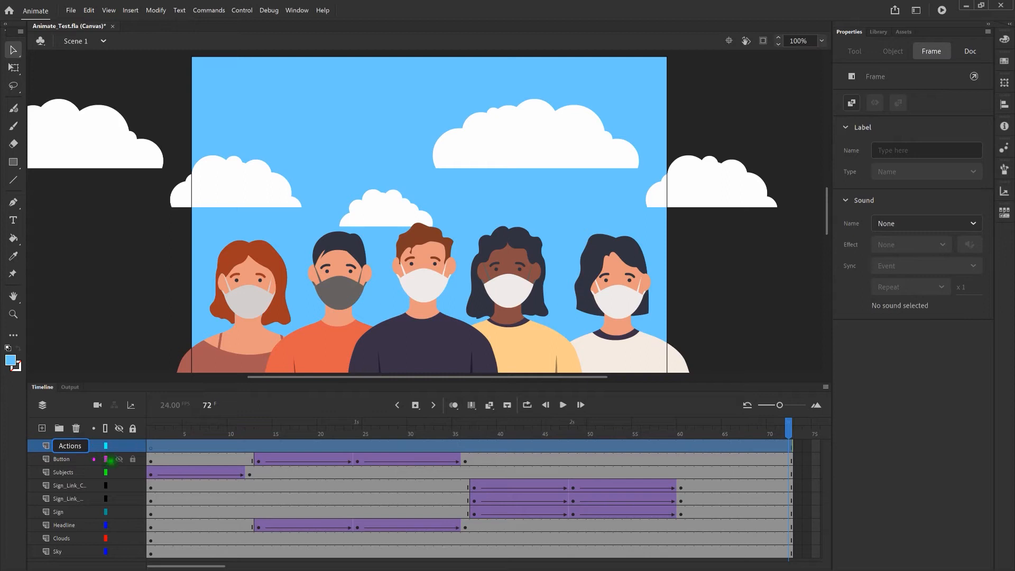
click(168, 447)
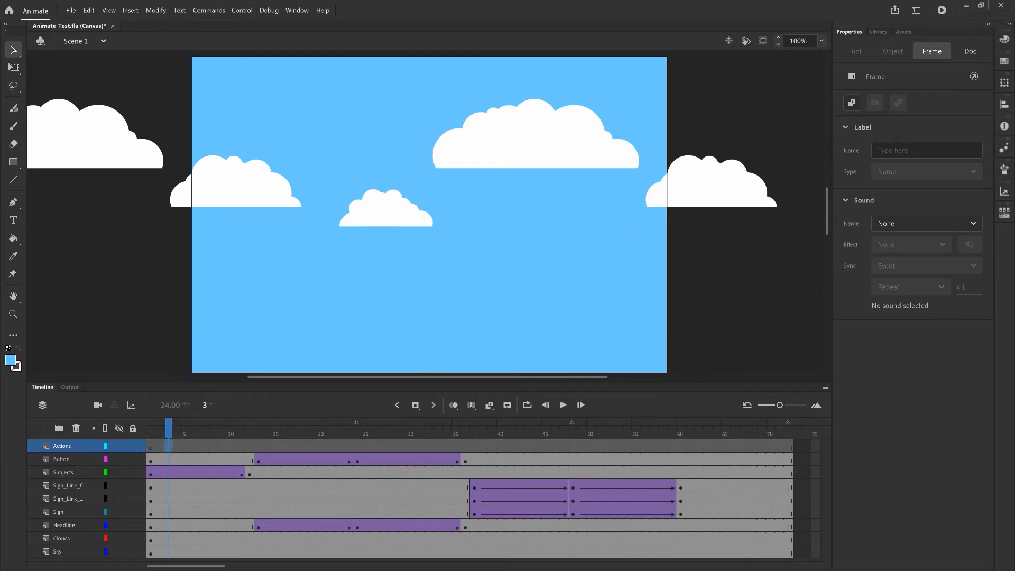
Step: Insert a keyframe at frame 24 on the Actions layer
drag(168, 429, 356, 429)
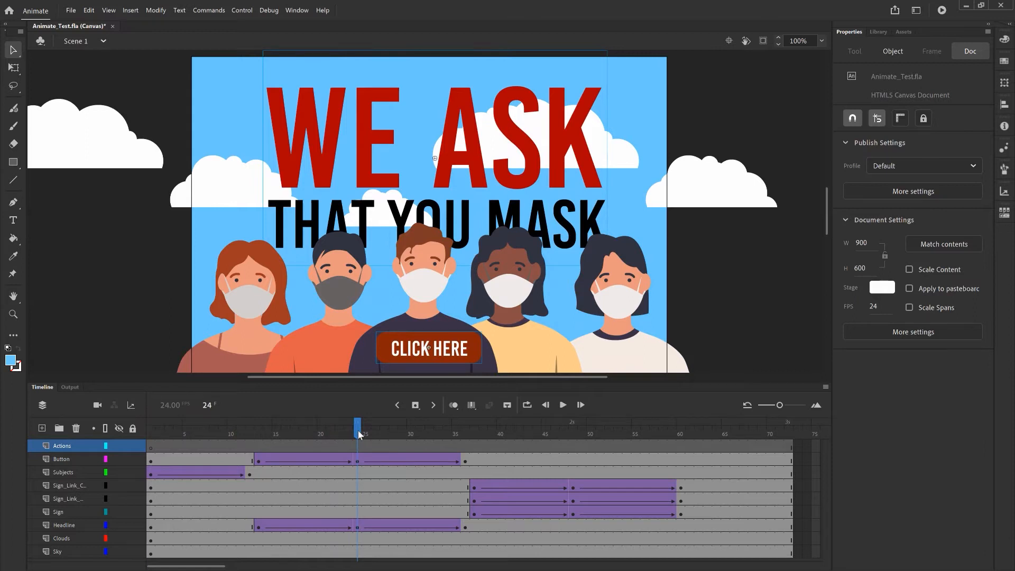
click(357, 446)
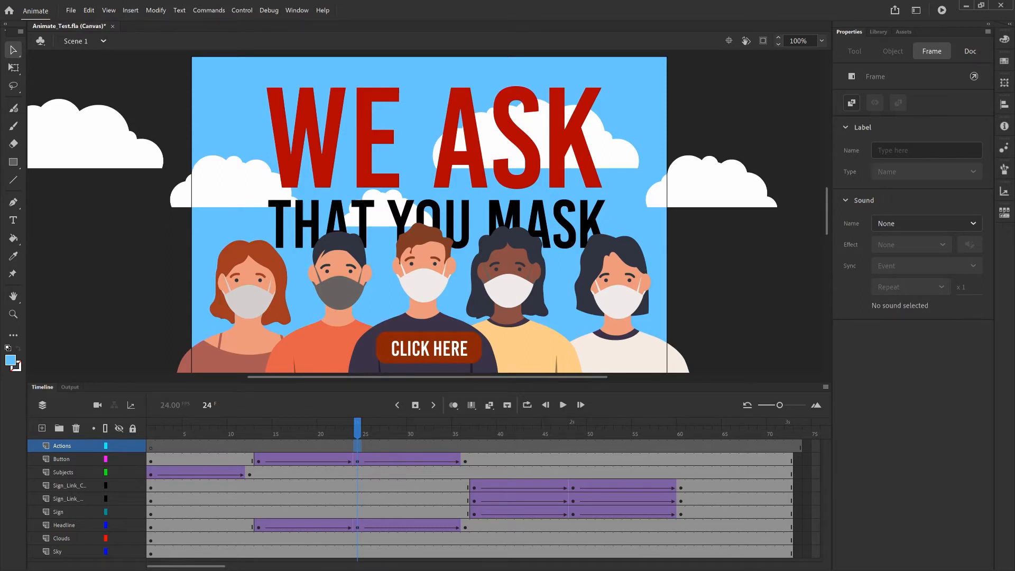
right_click(357, 445)
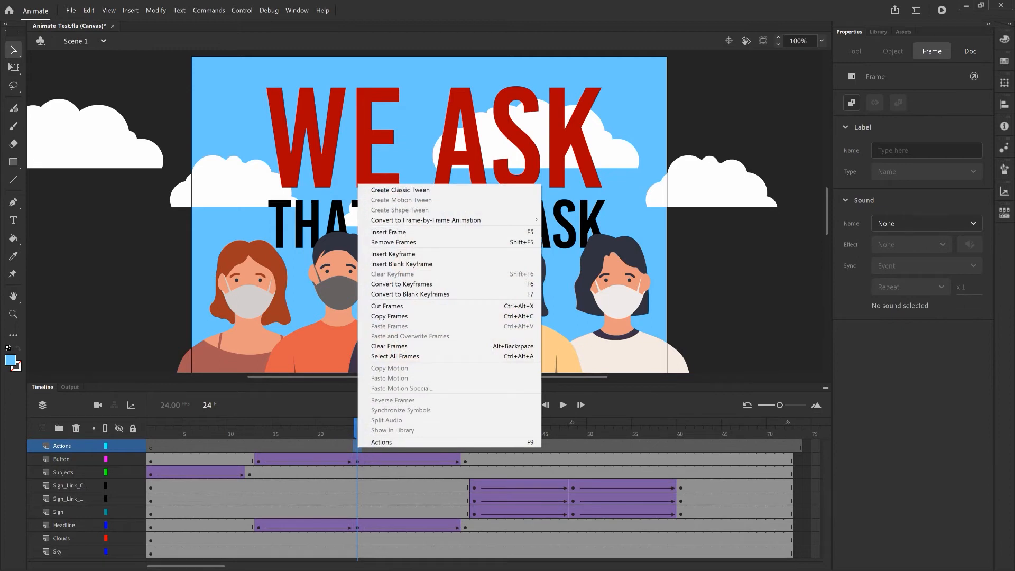
click(459, 255)
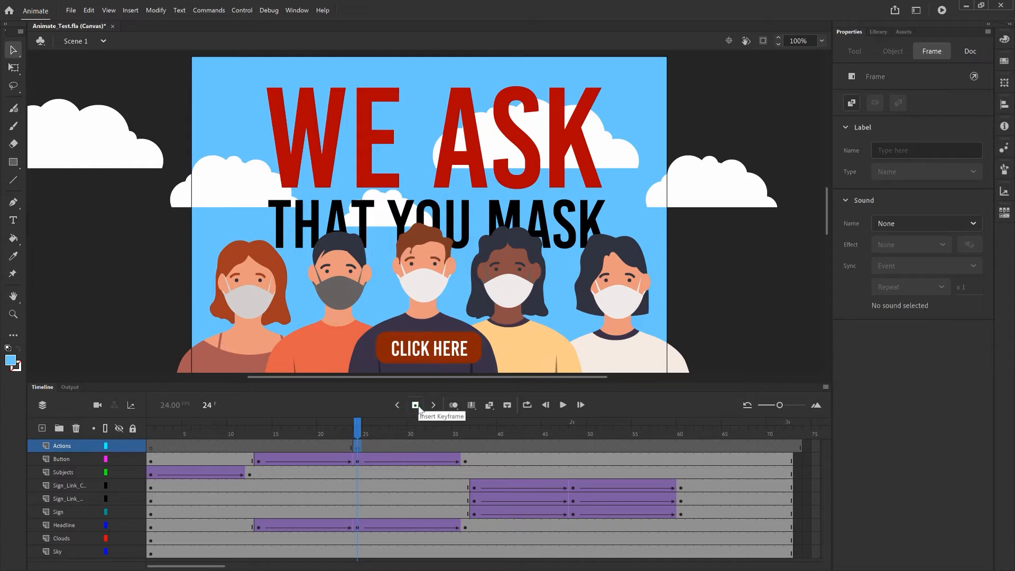
Step: Start a wizard-built script on the frame 24 keyframe of the Actions layer, applying the Stop action to This timeline
click(359, 447)
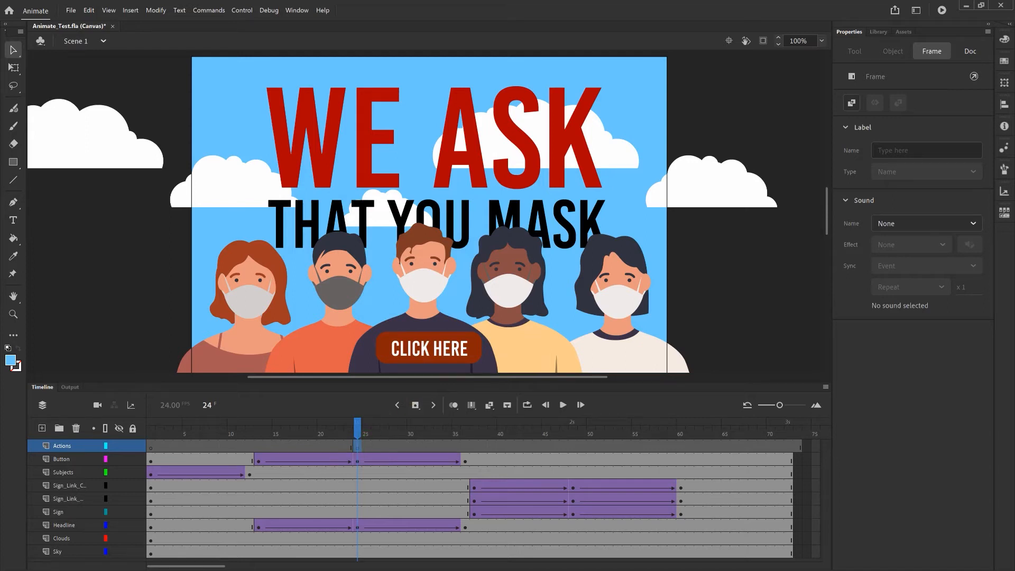
right_click(359, 447)
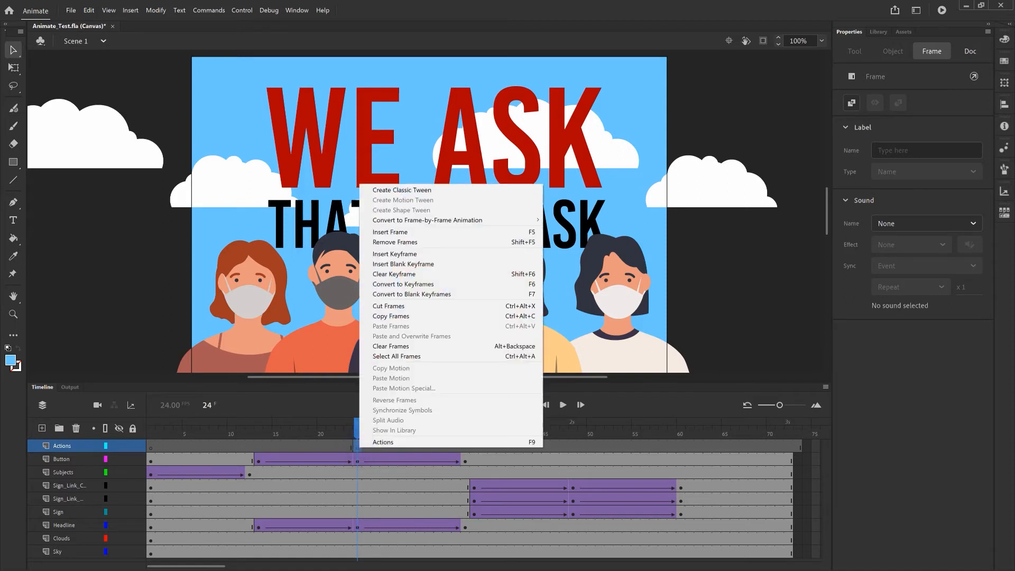
click(375, 444)
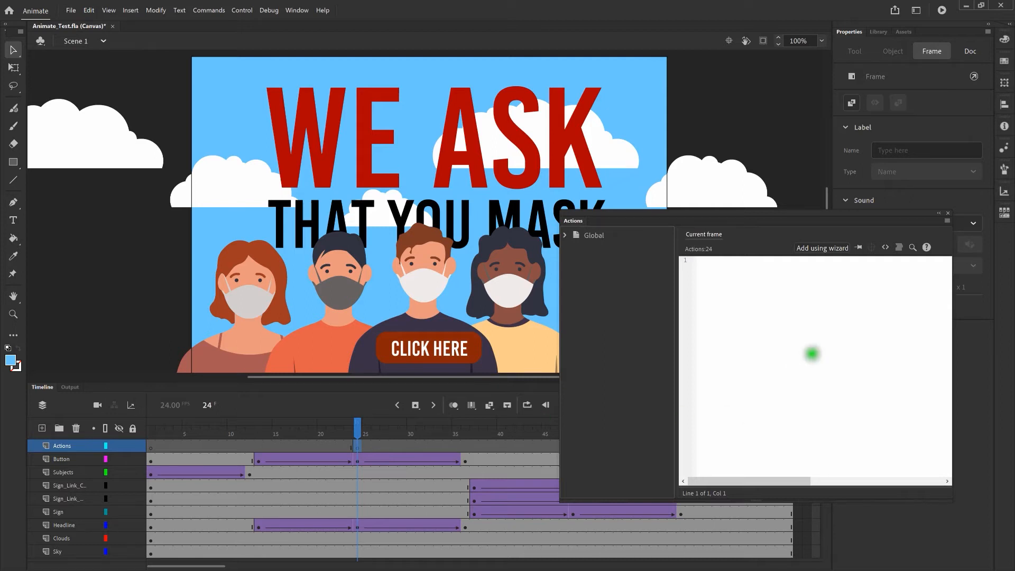
click(828, 252)
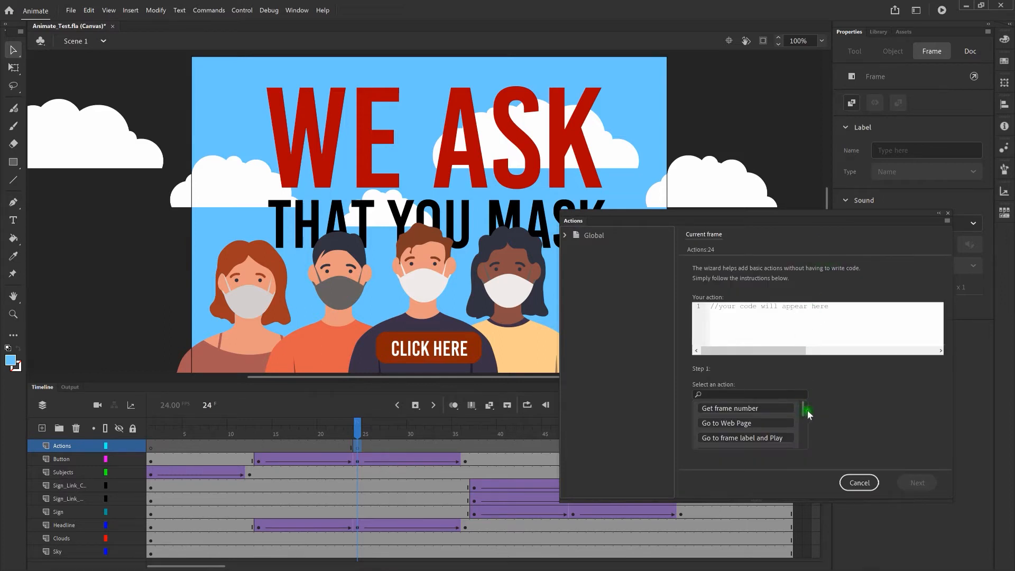
drag(805, 413, 800, 434)
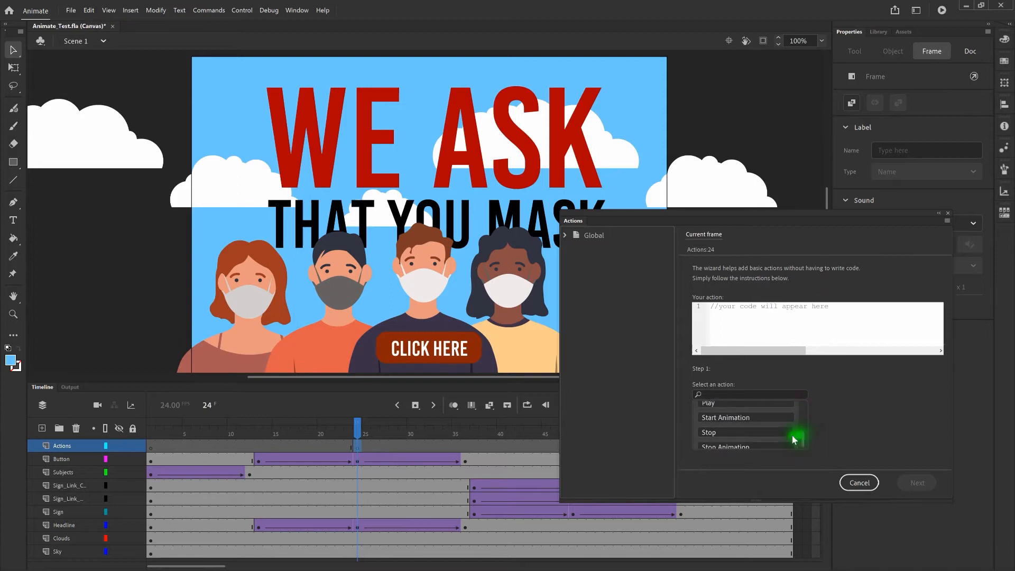
click(749, 431)
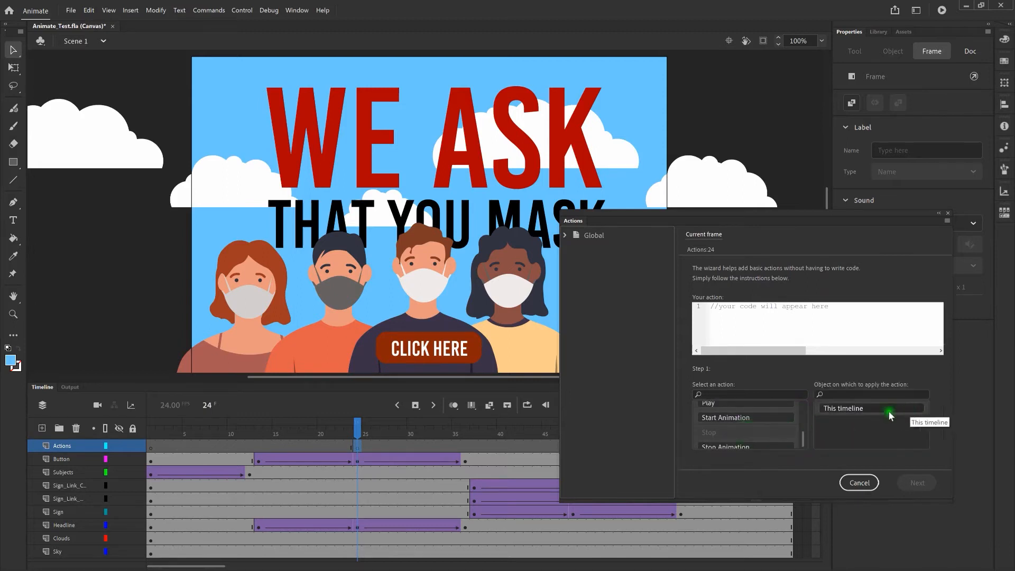
click(849, 415)
click(917, 483)
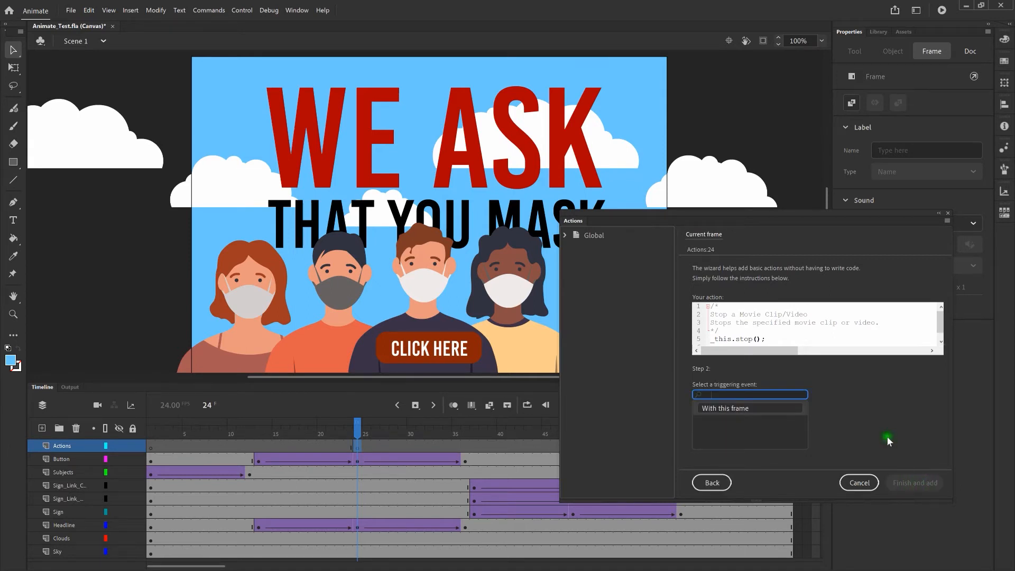
Step: Set the stop action's trigger to With this frame, add the finished code and close the script window
click(752, 408)
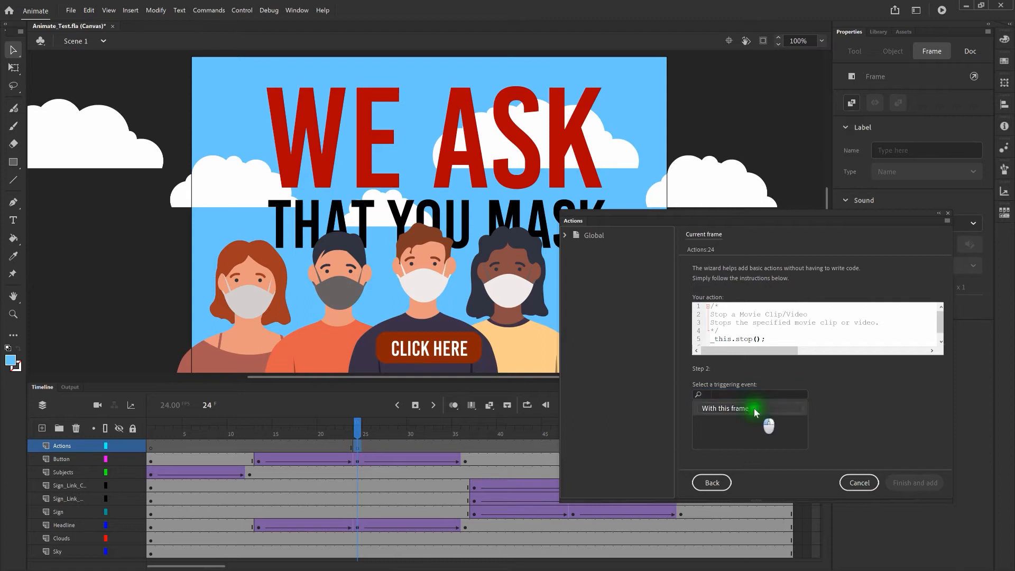
click(910, 481)
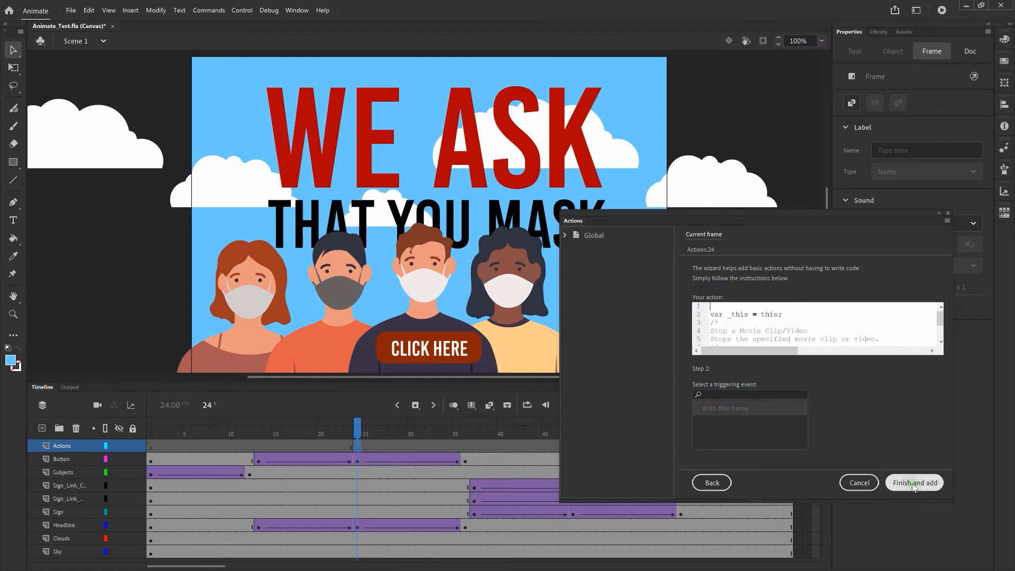
click(913, 483)
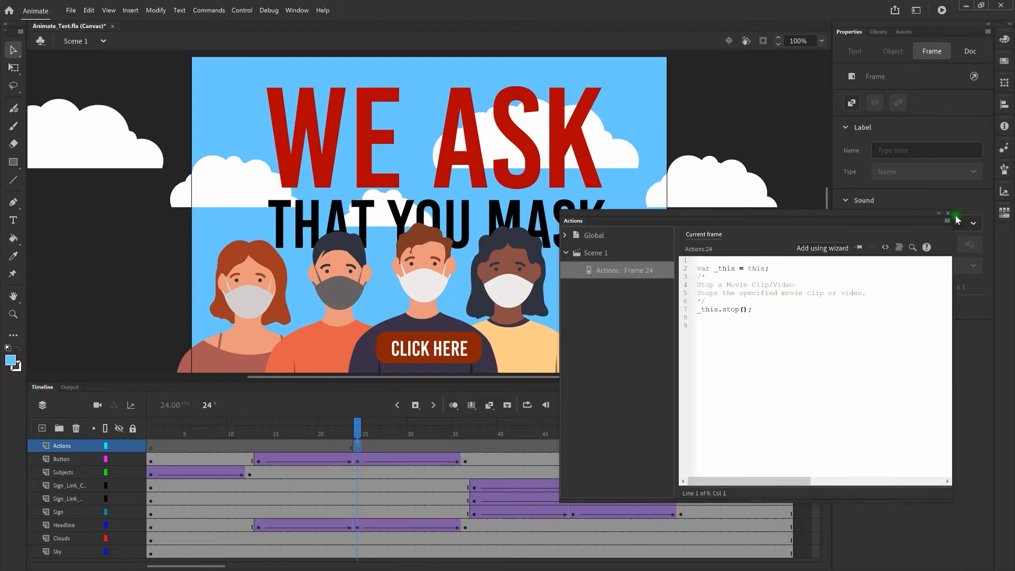
click(947, 214)
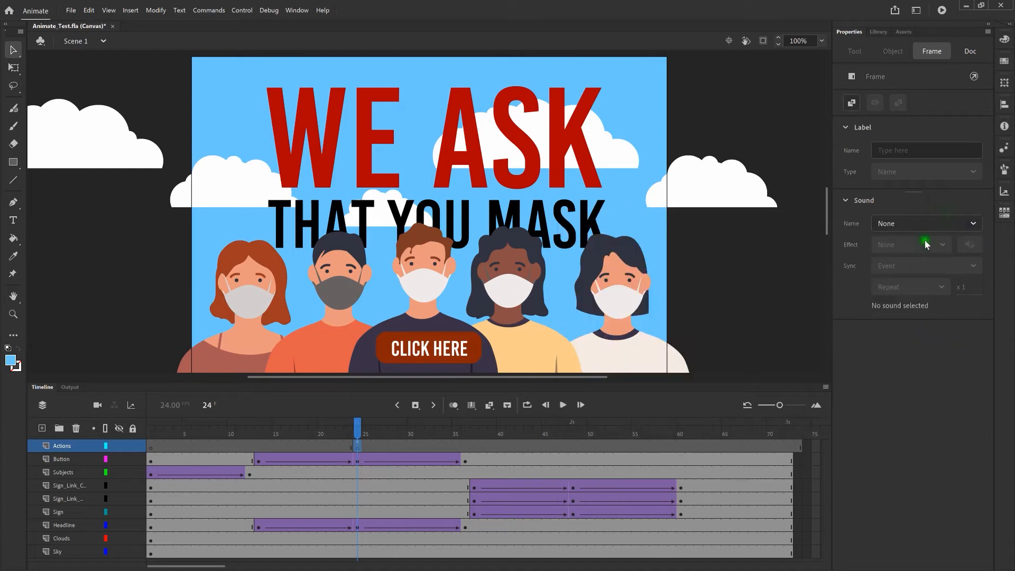
Step: Play the timeline from frame 1, test the movie in the browser, and return to the timeline
key(shift+comma)
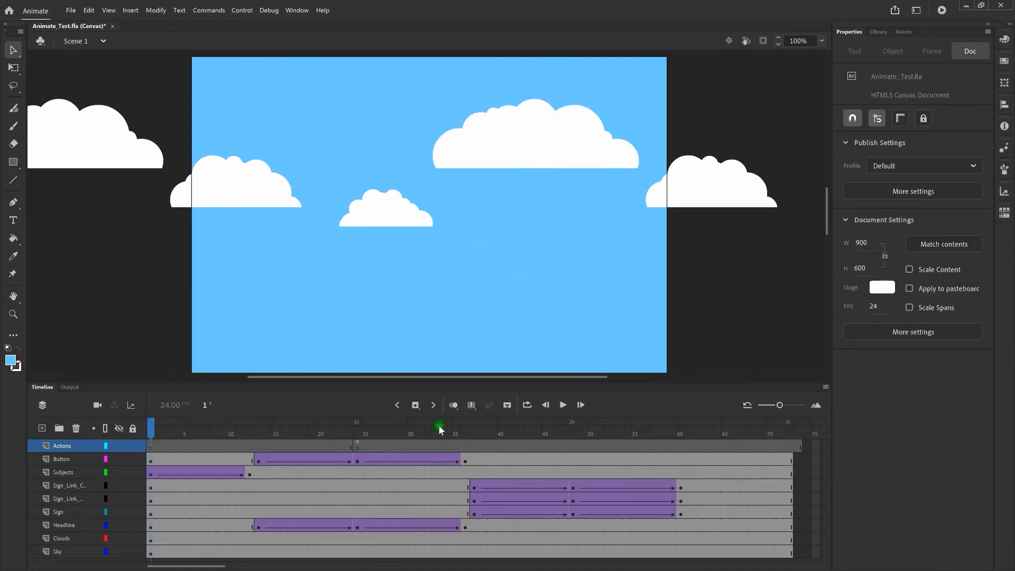
click(562, 405)
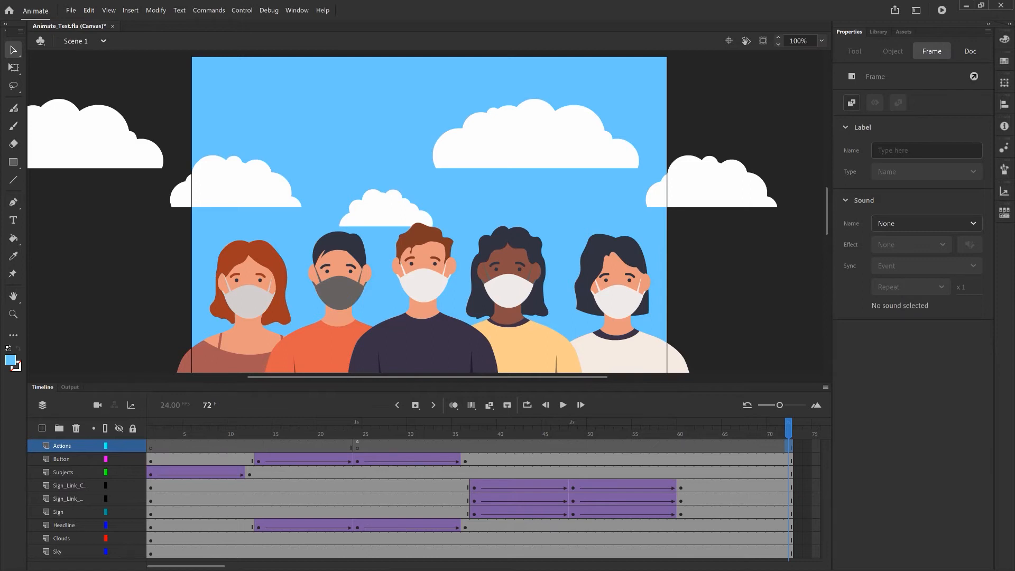
click(248, 9)
click(284, 95)
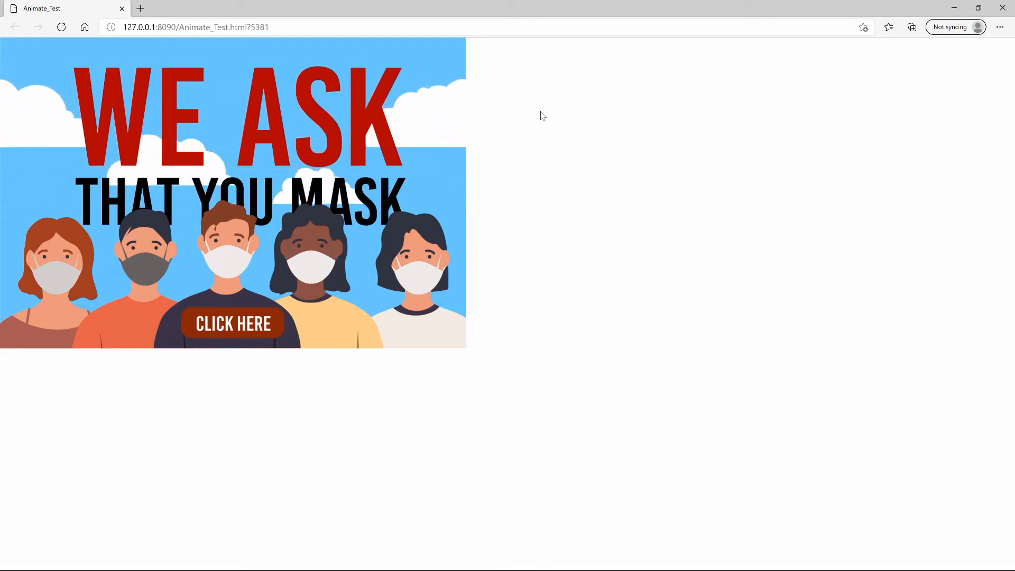
key(ctrl+x)
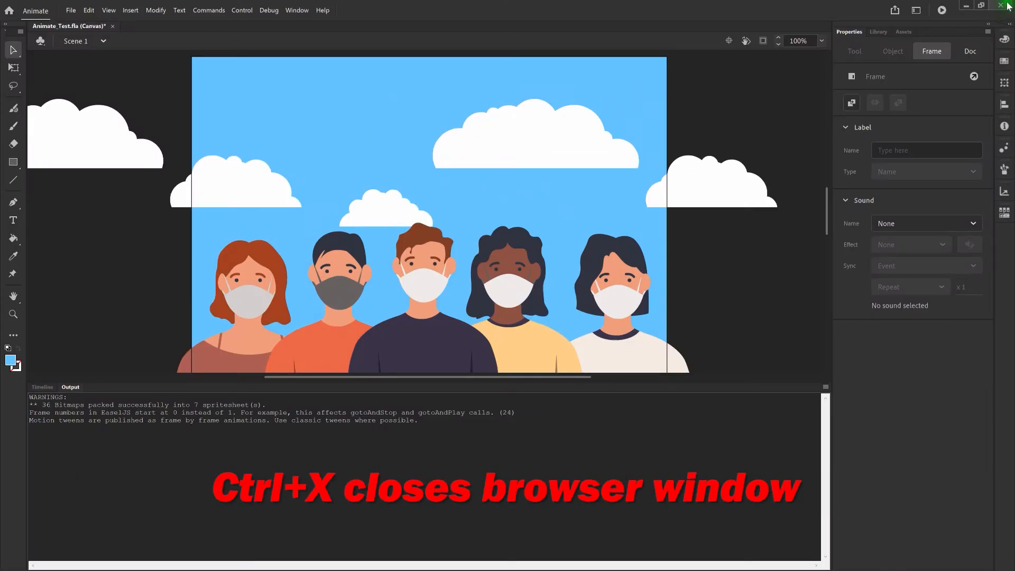
click(41, 387)
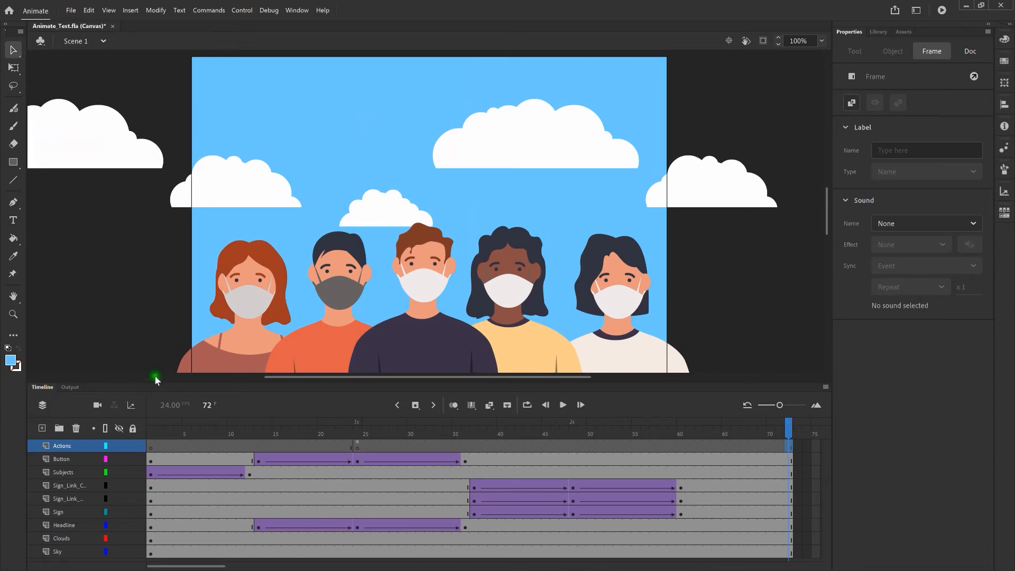
Step: Insert a keyframe at frame 48 on the Actions layer, where the information sign is fully shown
click(358, 425)
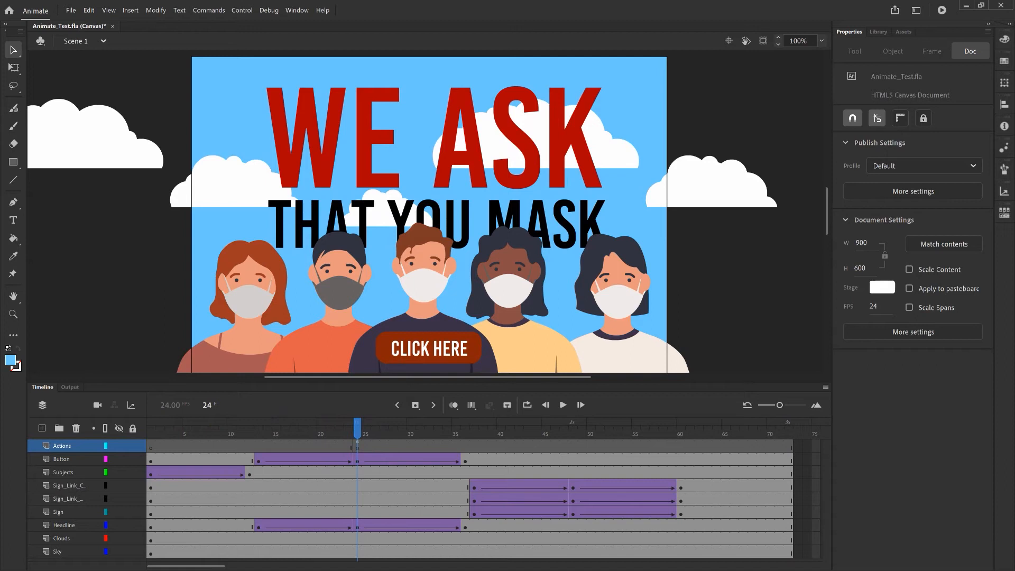
drag(358, 433, 572, 437)
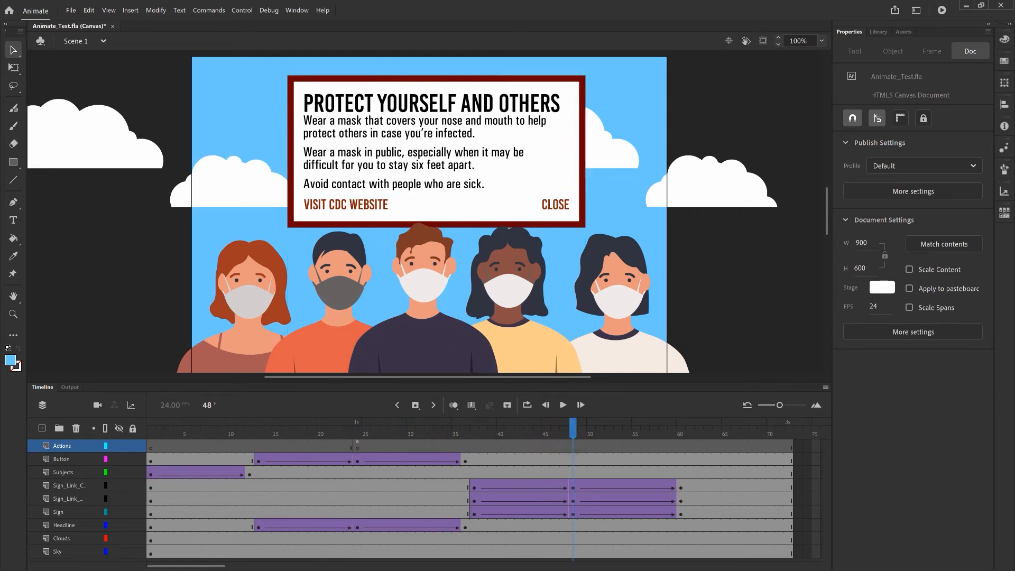
click(574, 448)
right_click(574, 449)
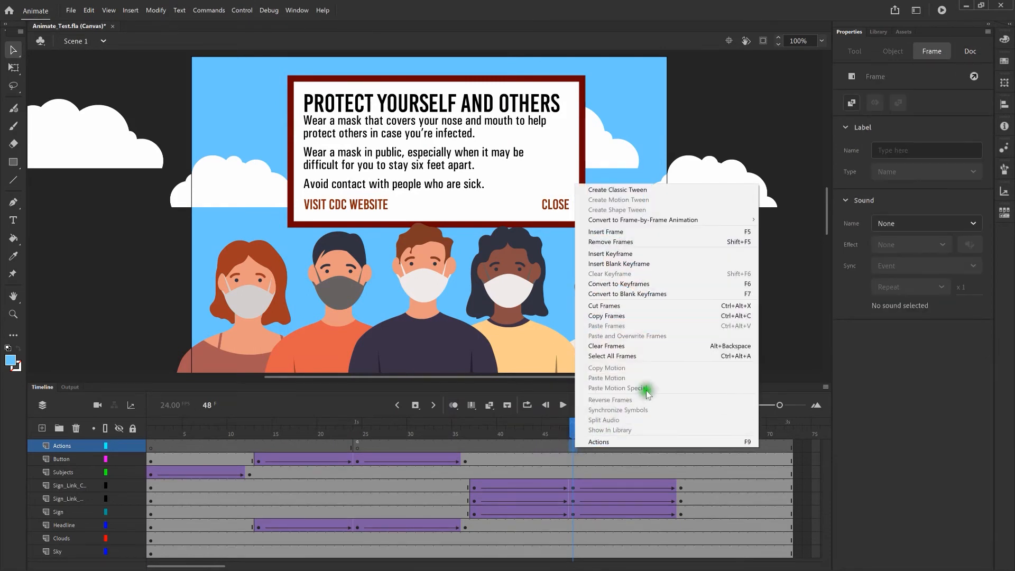
click(671, 250)
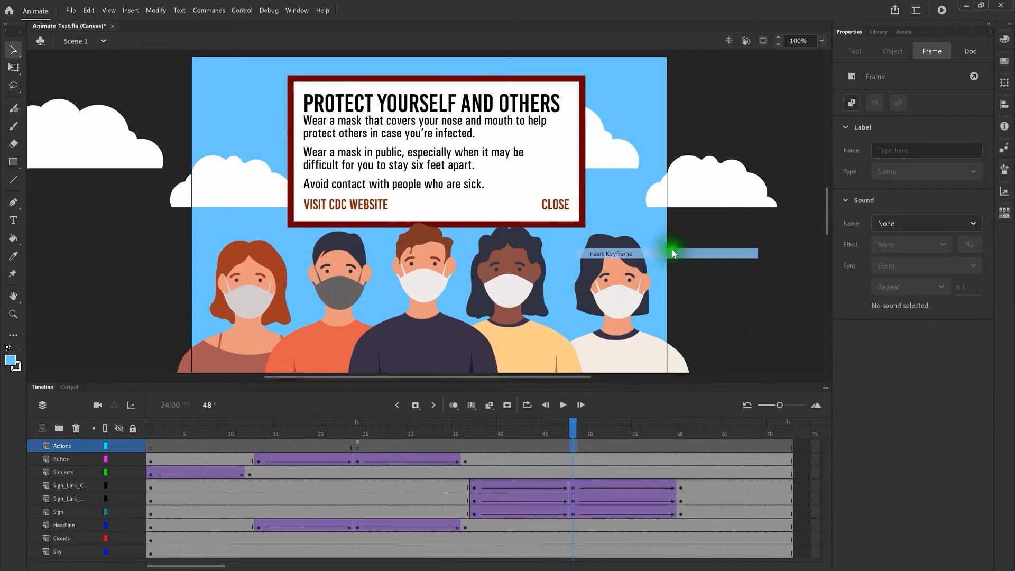
Step: Start a wizard-built script on the frame 48 keyframe of the Actions layer, applying the Stop action to This timeline
click(574, 449)
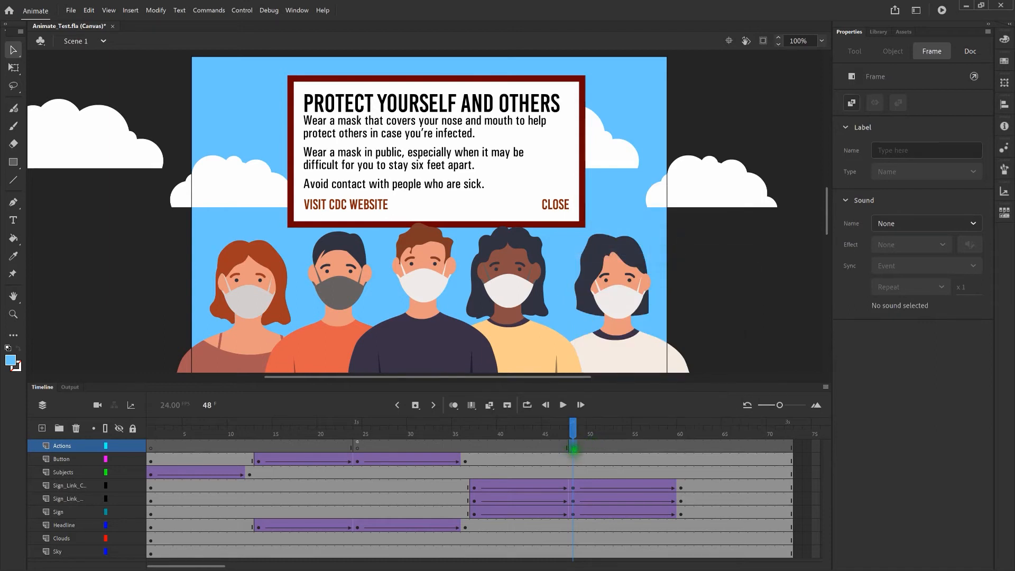
right_click(574, 448)
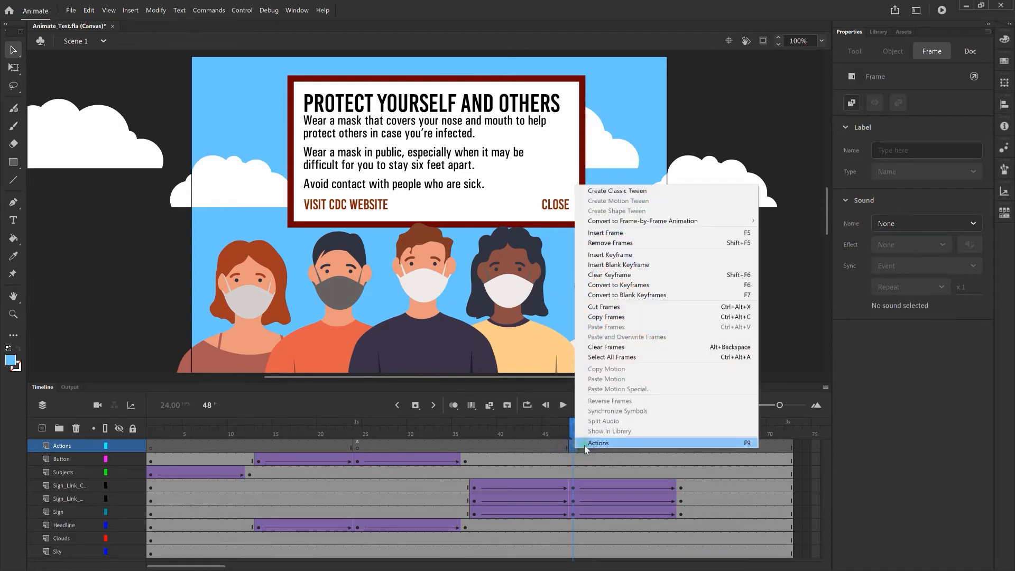
click(585, 444)
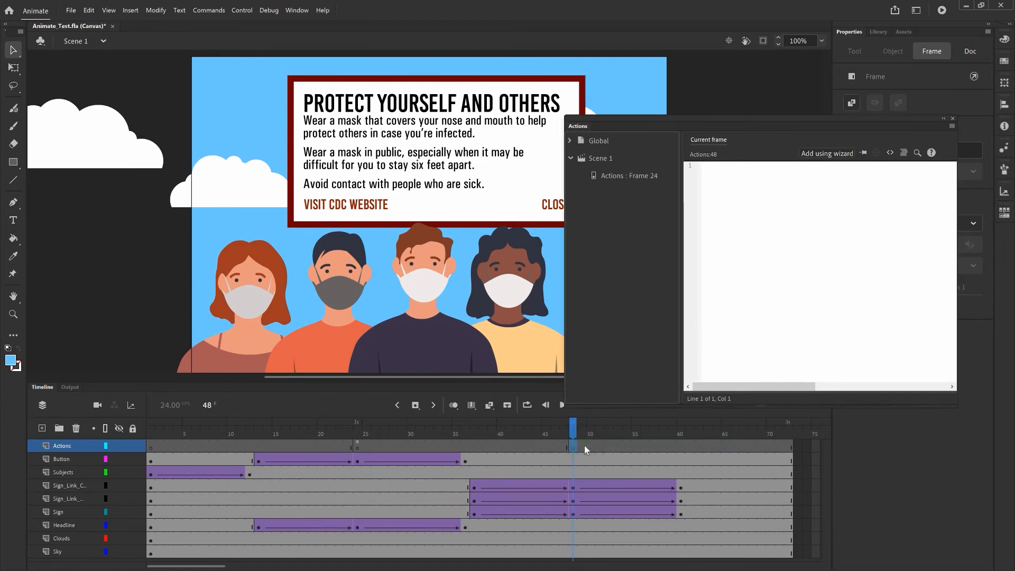
click(825, 157)
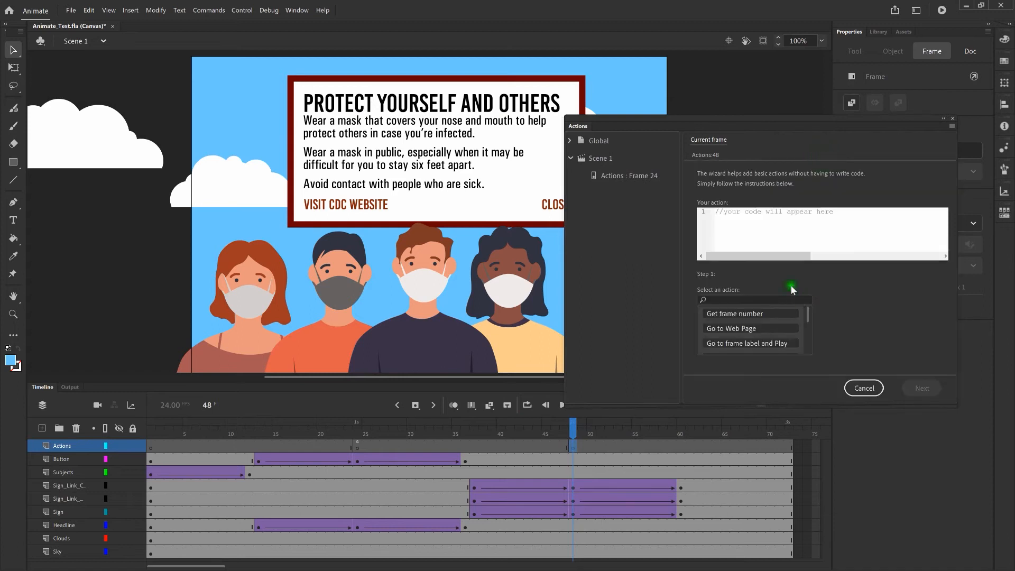
drag(807, 312, 806, 342)
click(743, 349)
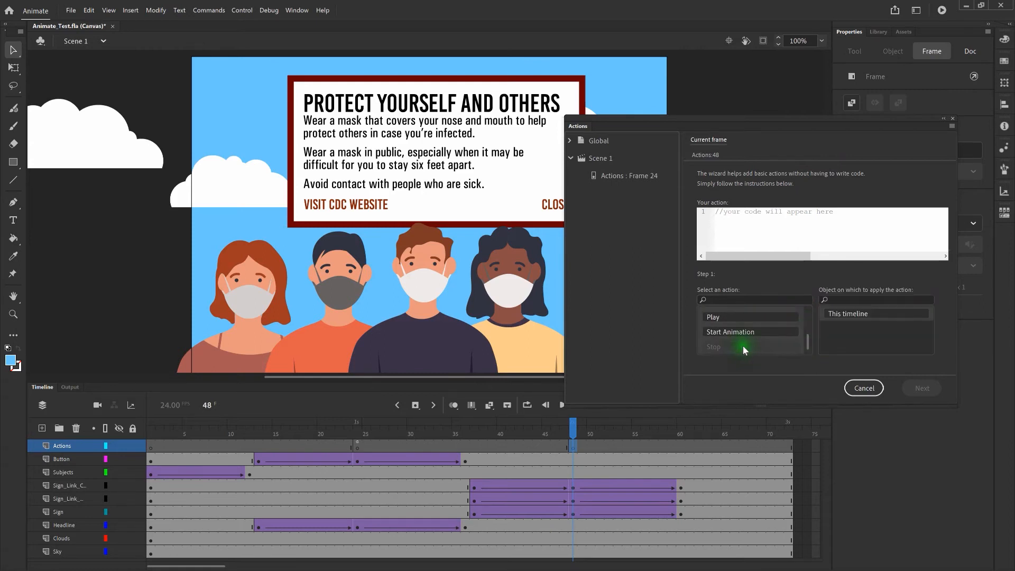
click(846, 316)
click(849, 316)
click(931, 392)
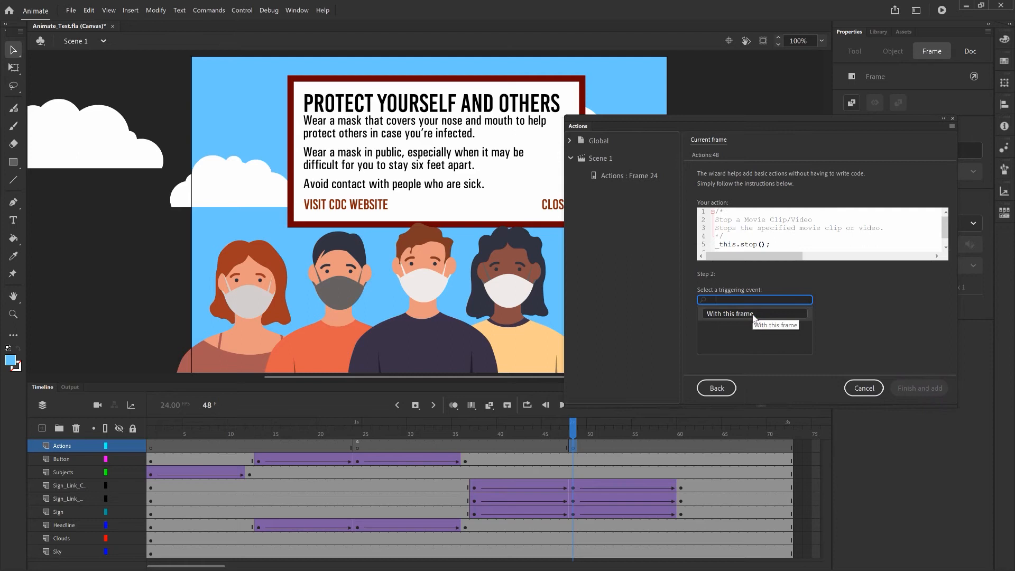
Step: Finish the frame 48 stop script with the With this frame trigger, add its code and close the script window
click(753, 315)
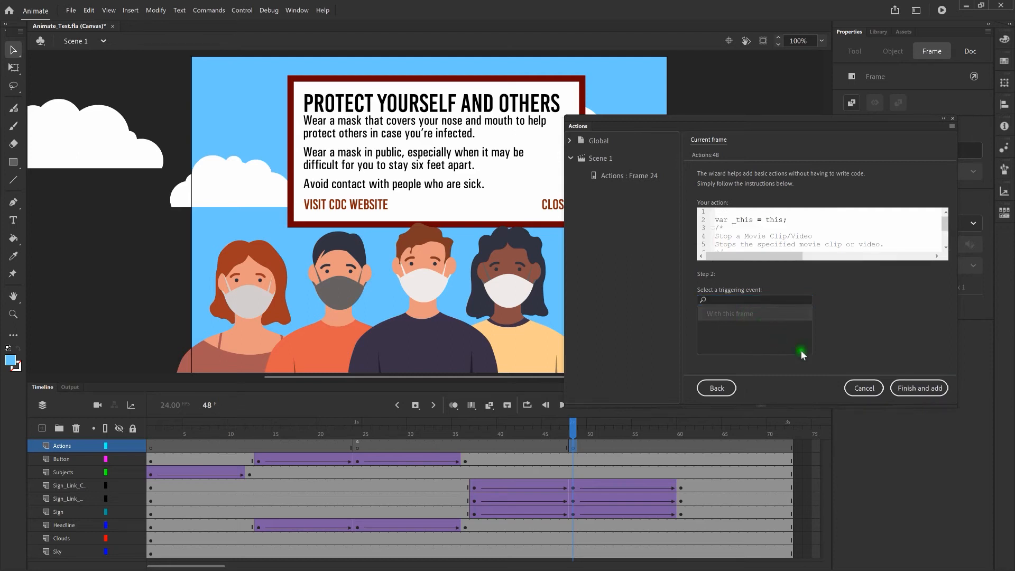
click(916, 385)
click(919, 387)
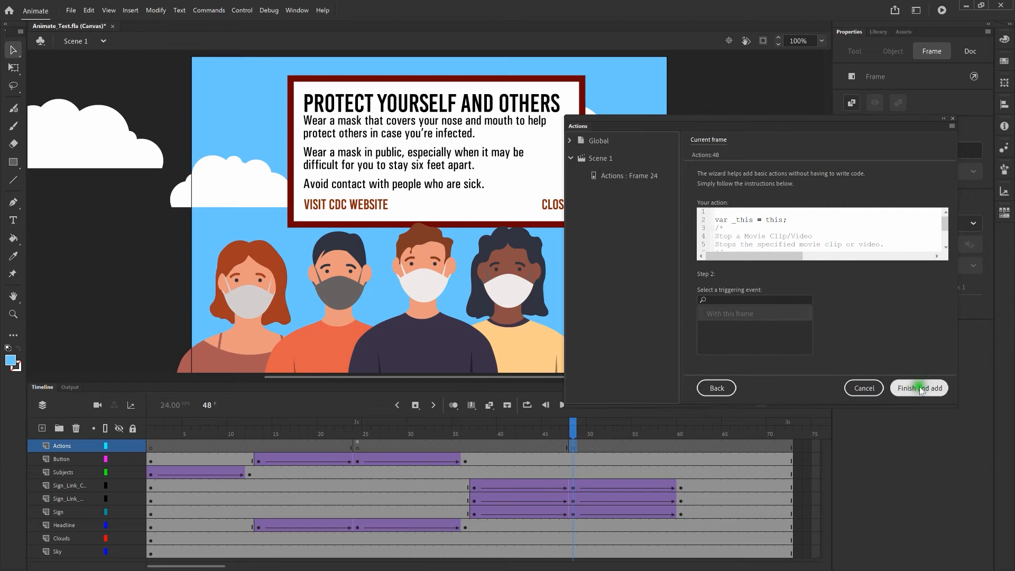
click(952, 118)
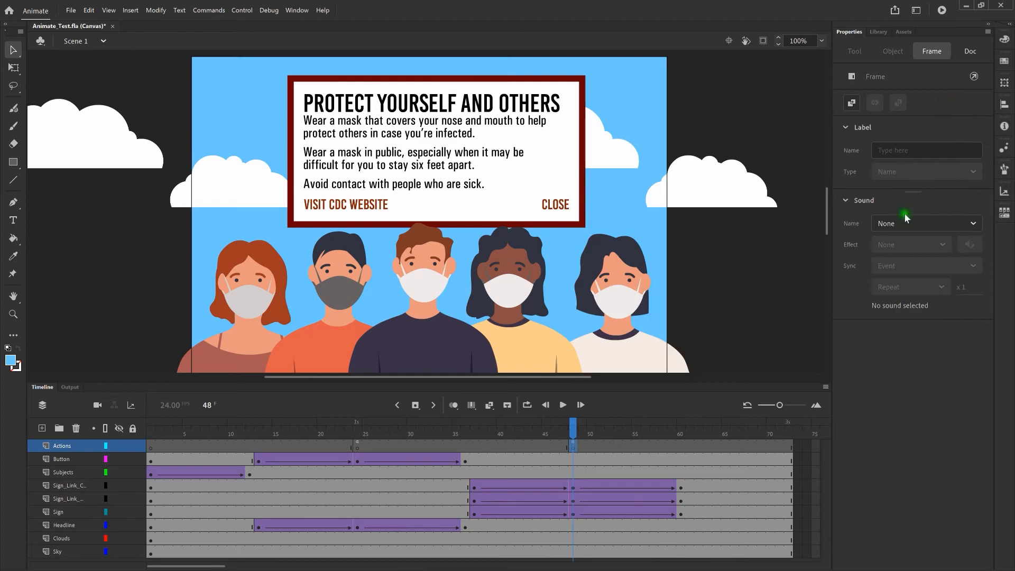
Step: Insert a keyframe at frame 60 on the Actions layer, where the information sign has disappeared
click(573, 447)
click(572, 444)
click(682, 447)
right_click(682, 446)
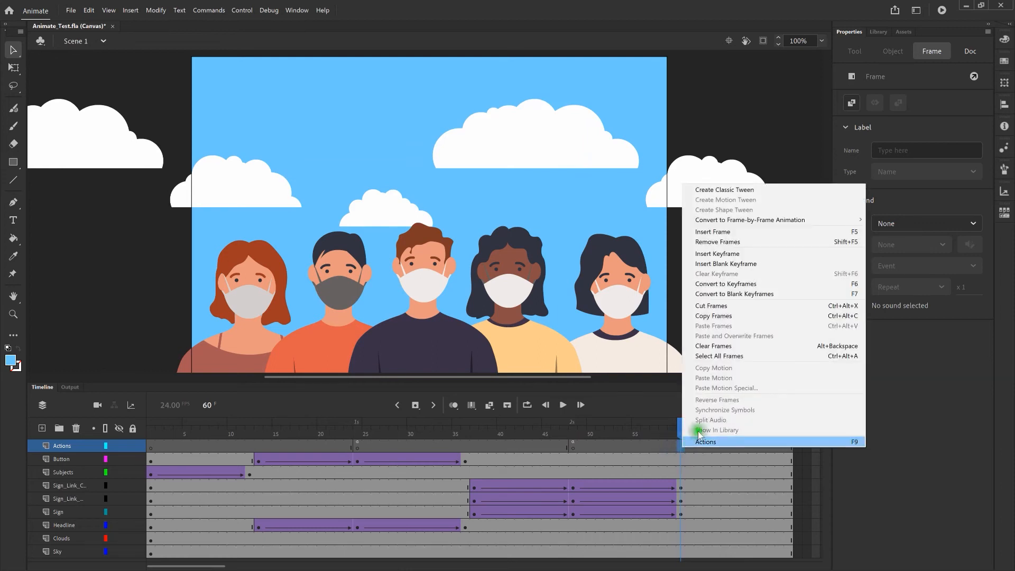
click(744, 251)
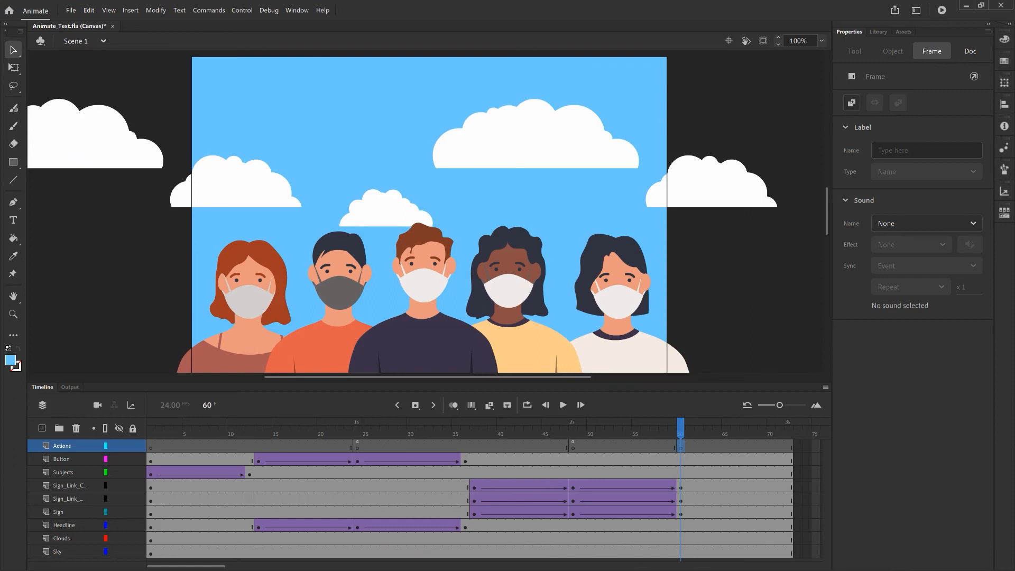
Step: Start a wizard-built script on the frame 60 keyframe, applying Go to frame number and Play to This timeline
right_click(681, 447)
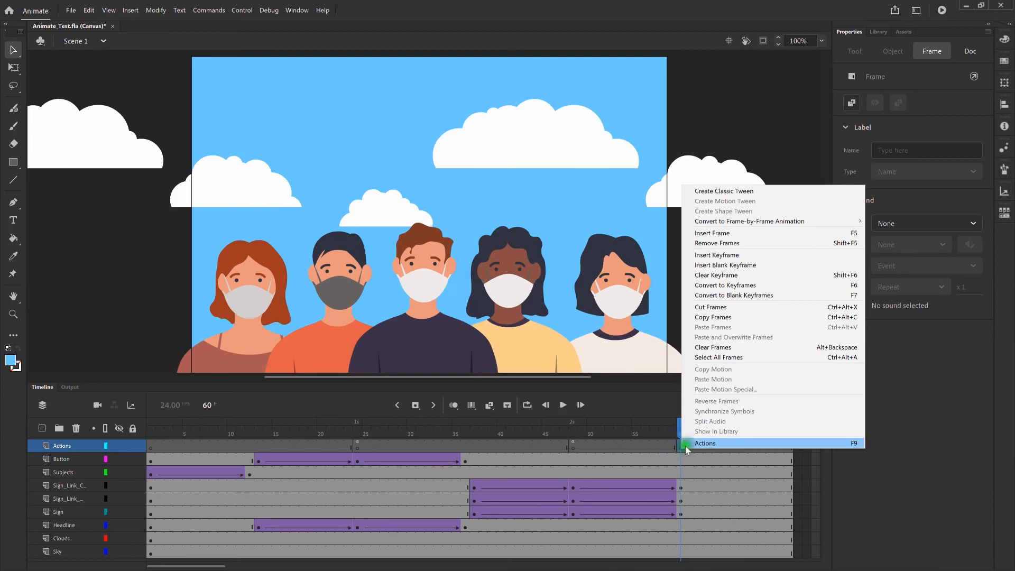
click(696, 444)
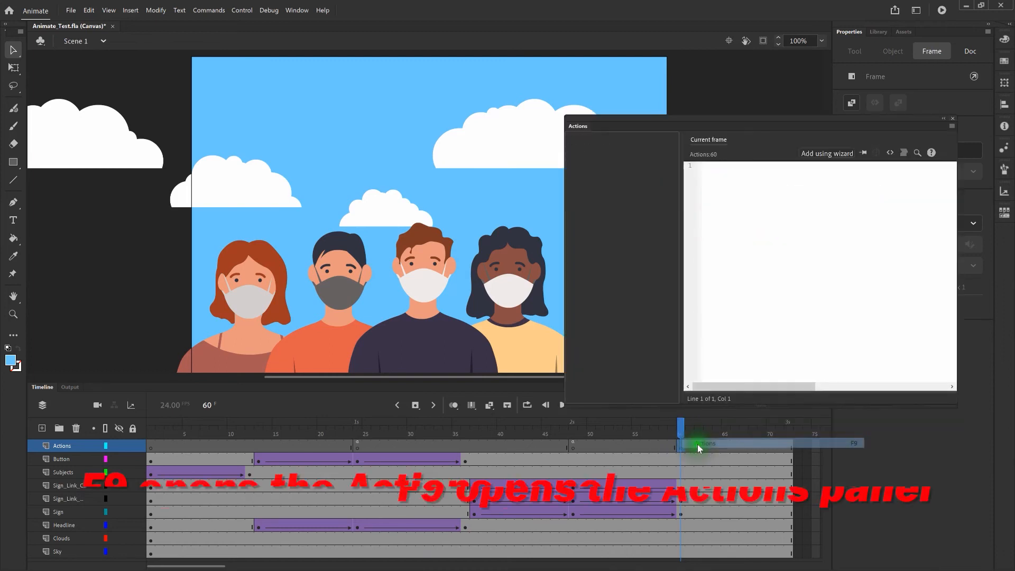
click(832, 153)
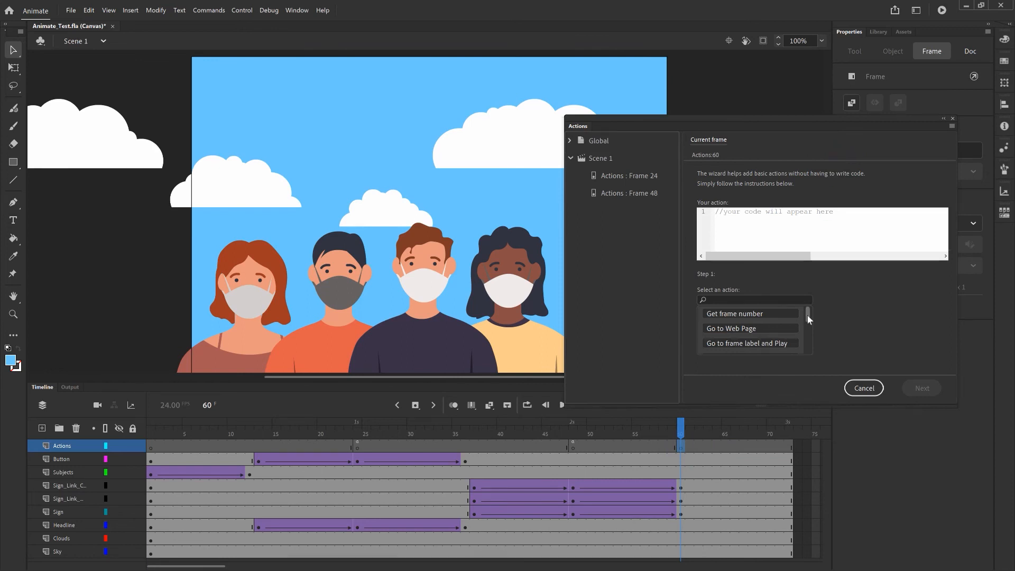
drag(807, 315, 806, 331)
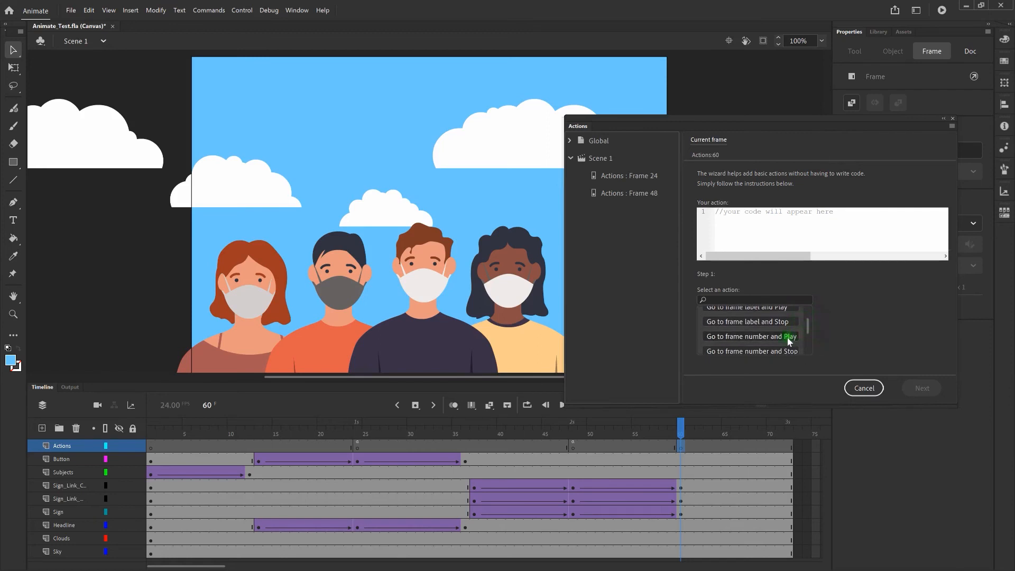
click(787, 337)
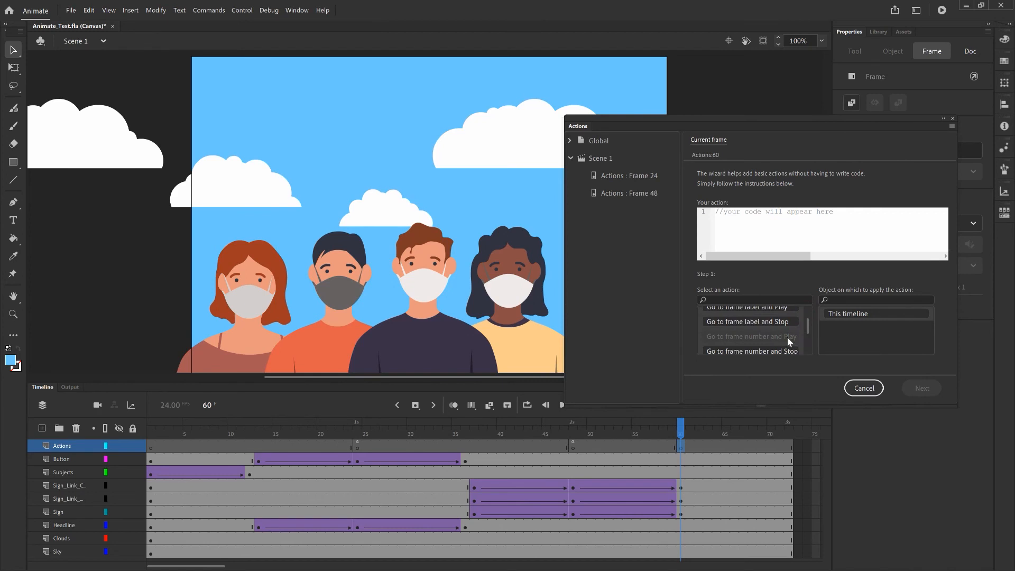
click(874, 317)
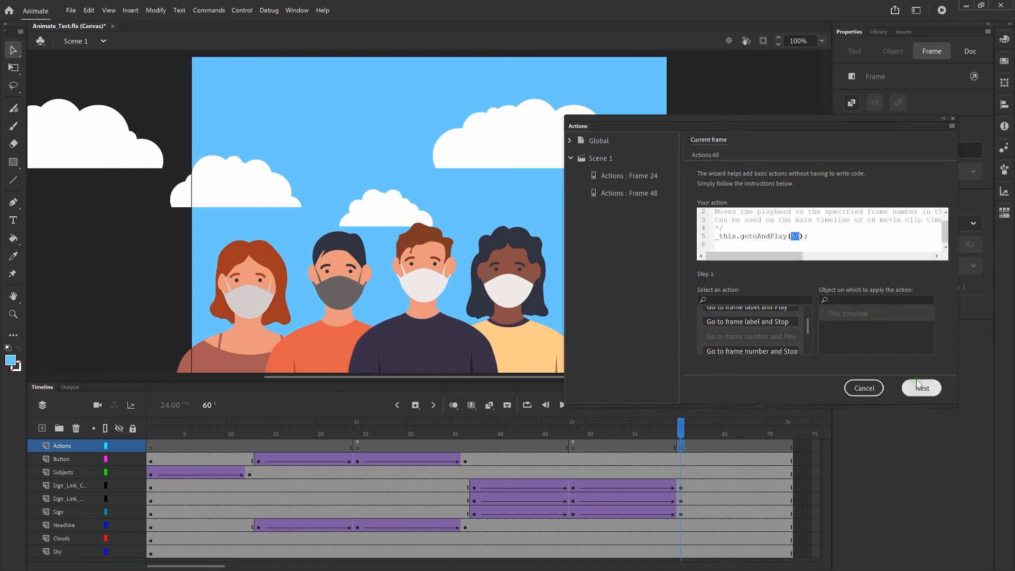
Step: Set the gotoAndPlay target frame to 13 and continue to choosing the triggering event
double_click(796, 236)
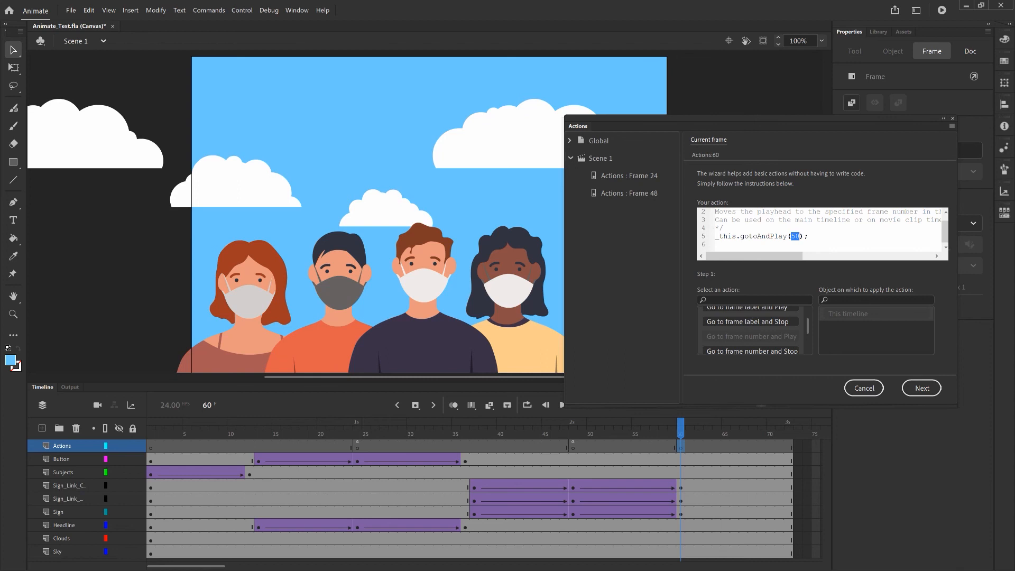
text(13)
click(925, 389)
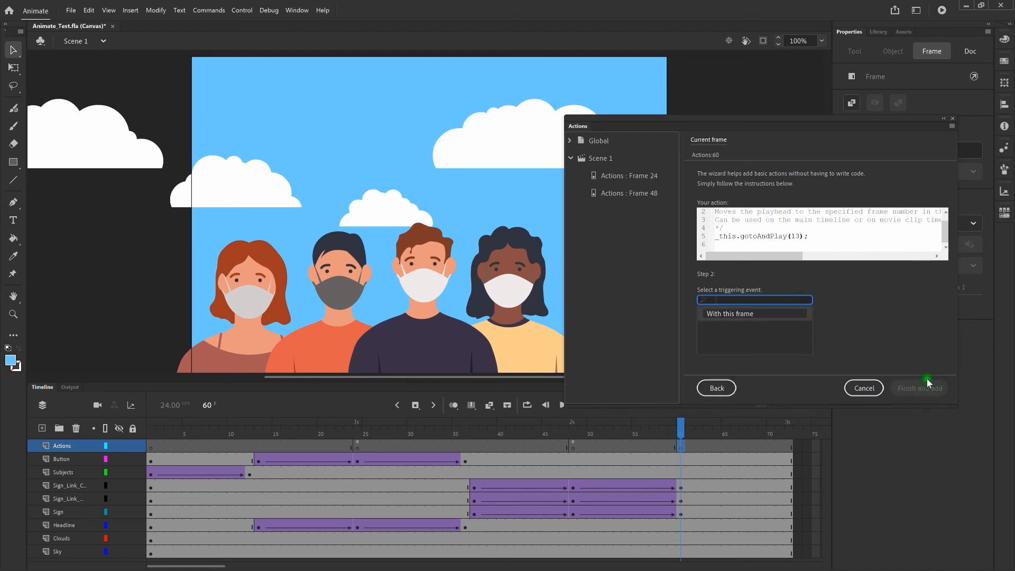
Step: Finish and add the frame 60 script with the With this frame trigger, and save the document
click(771, 315)
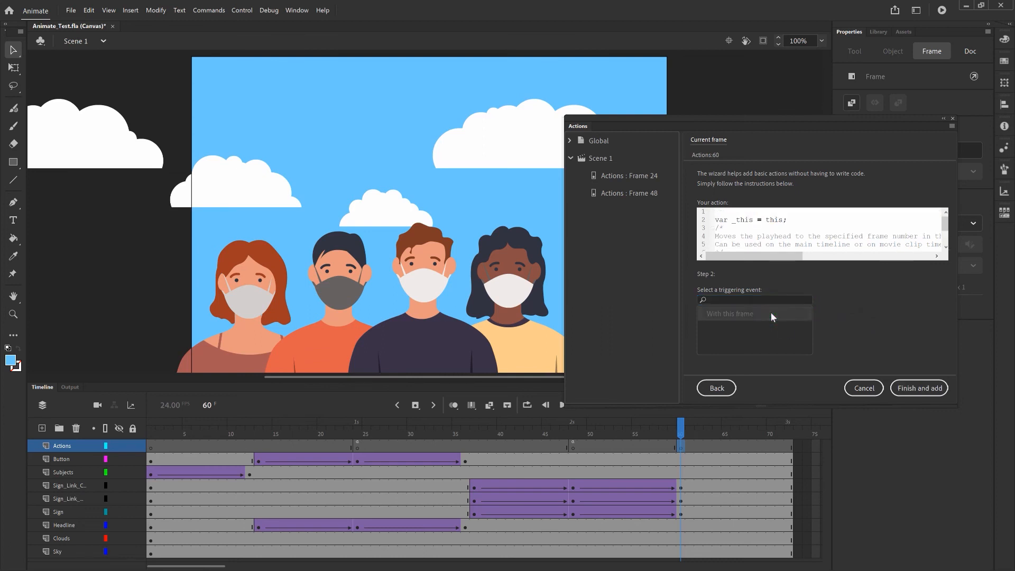
click(923, 388)
click(953, 118)
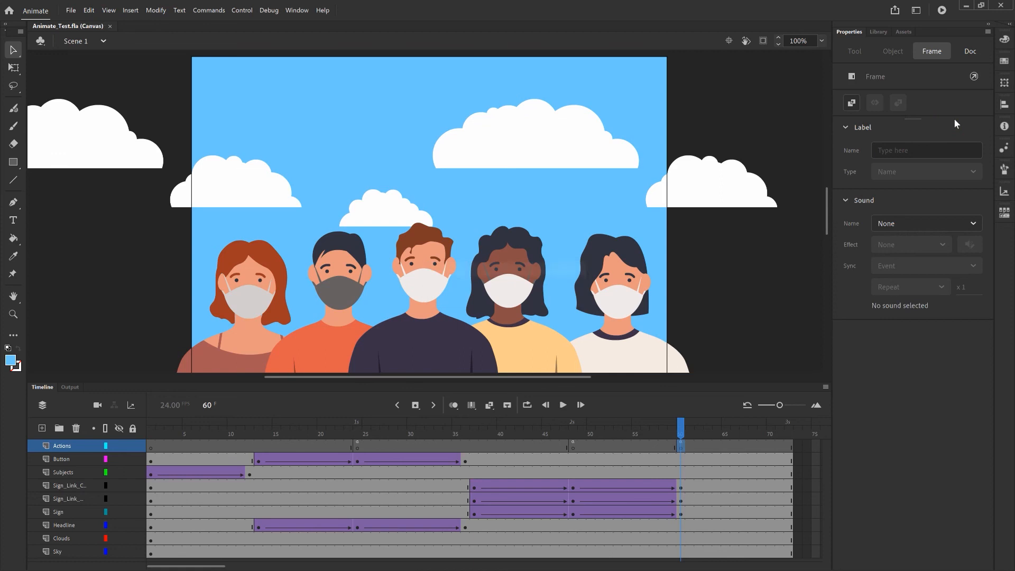
key(ctrl+s)
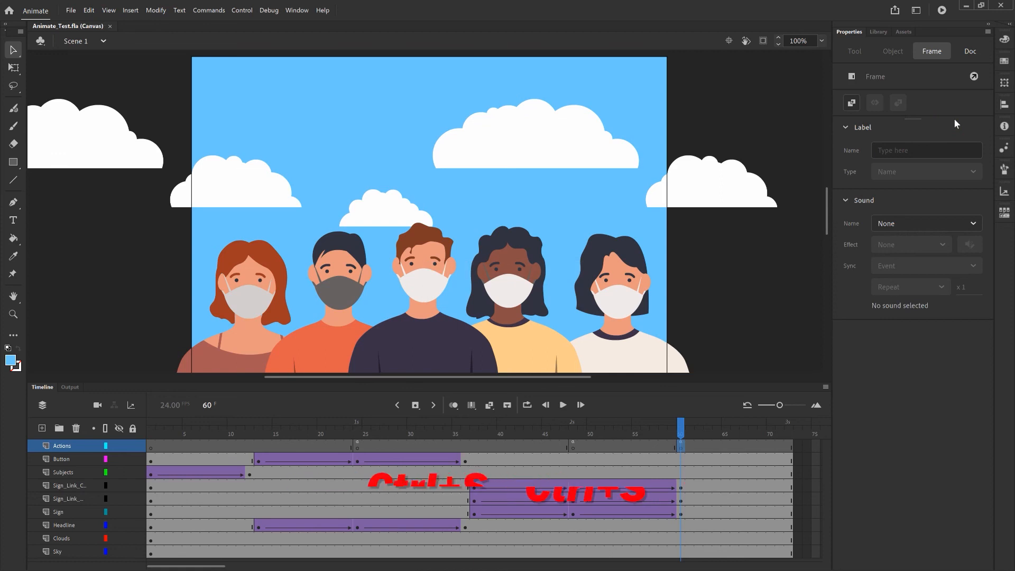